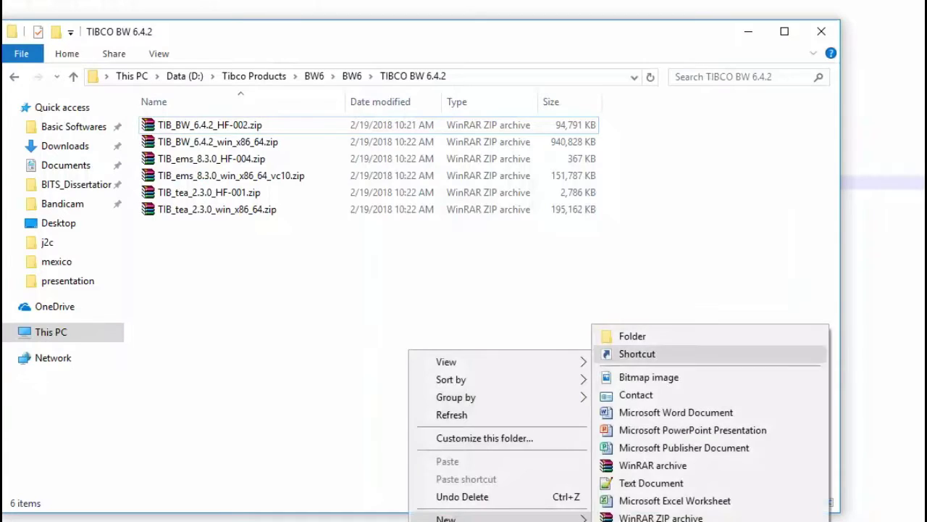
# Create a folder named "hF BW" in the TIBCO BW 6.4.2 folder.
pyautogui.click(630, 335)
pyautogui.write('hF')
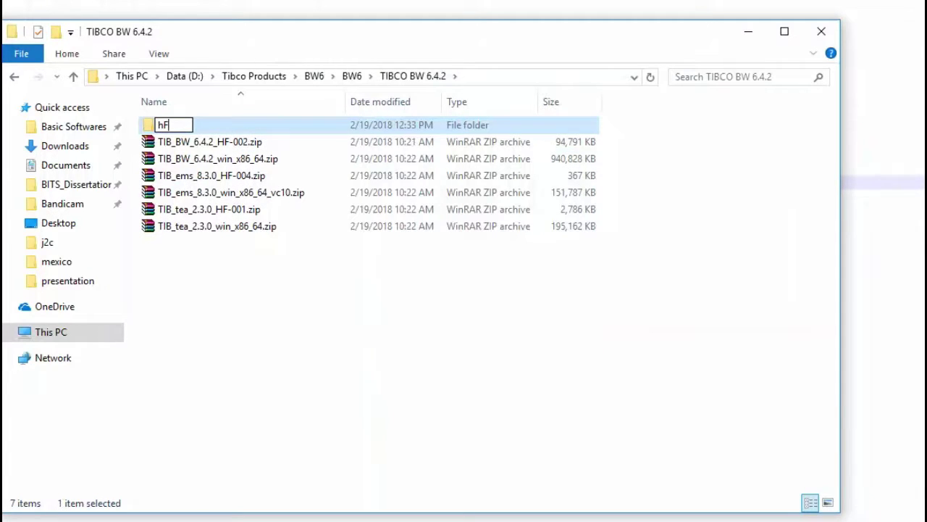
pyautogui.write(' BW')
pyautogui.press('Return')
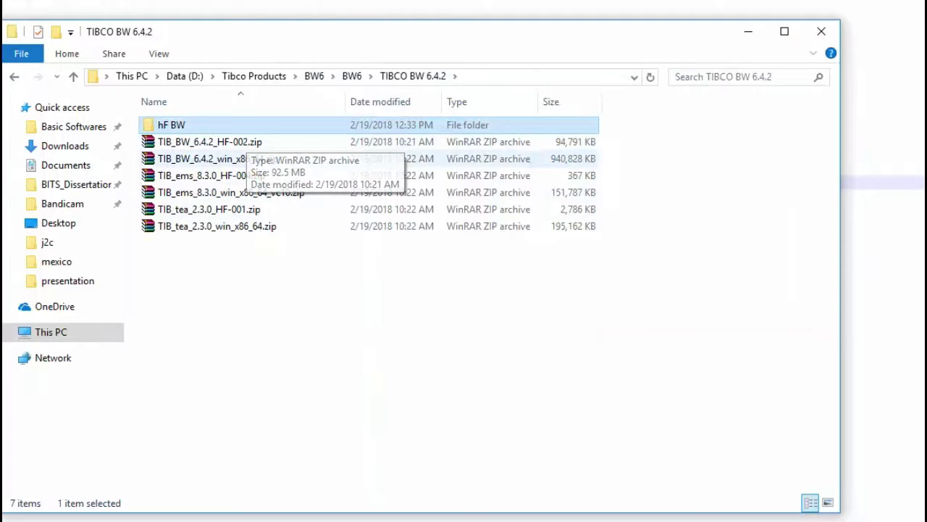
# Copy TIB_BW_6.4.2_HF-002.zip into the hF BW folder.
pyautogui.click(225, 141)
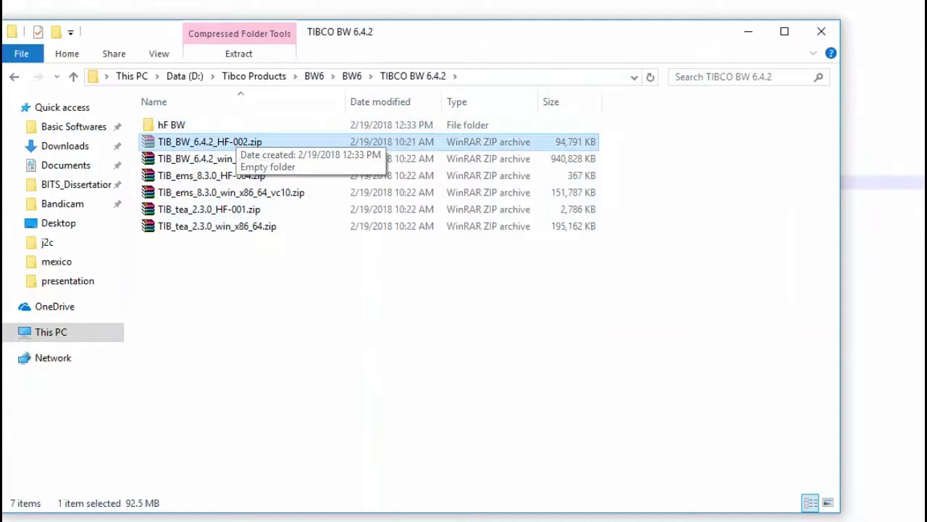
pyautogui.press('F2')
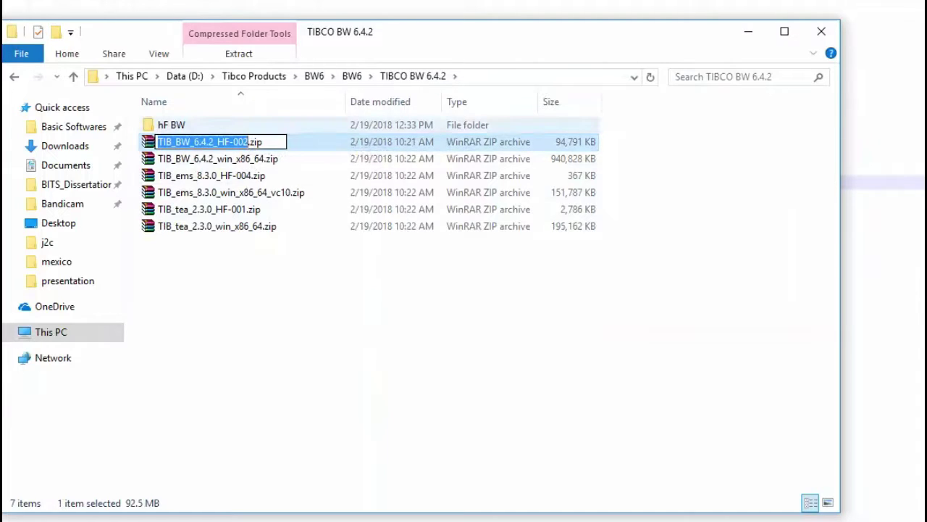
pyautogui.click(217, 125)
pyautogui.click(217, 141)
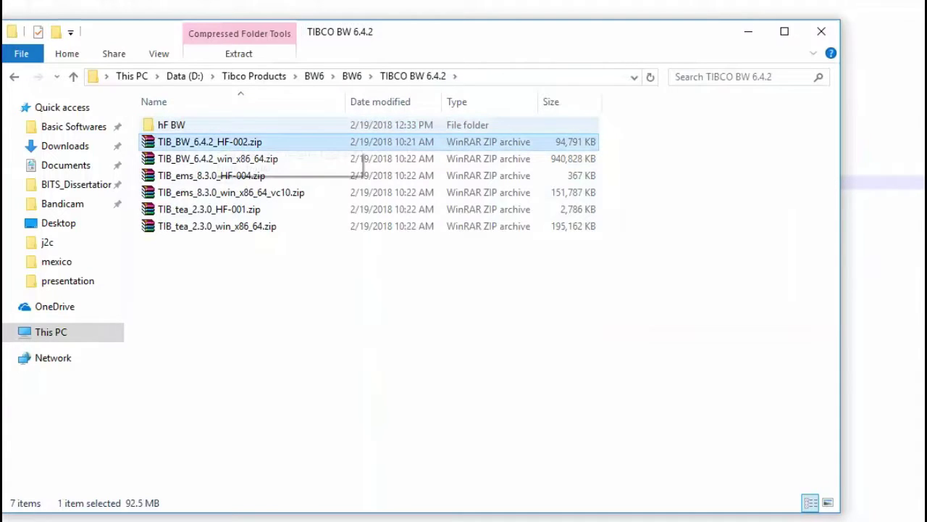
pyautogui.doubleClick(211, 124)
pyautogui.hotkey('ctrl', 'v')
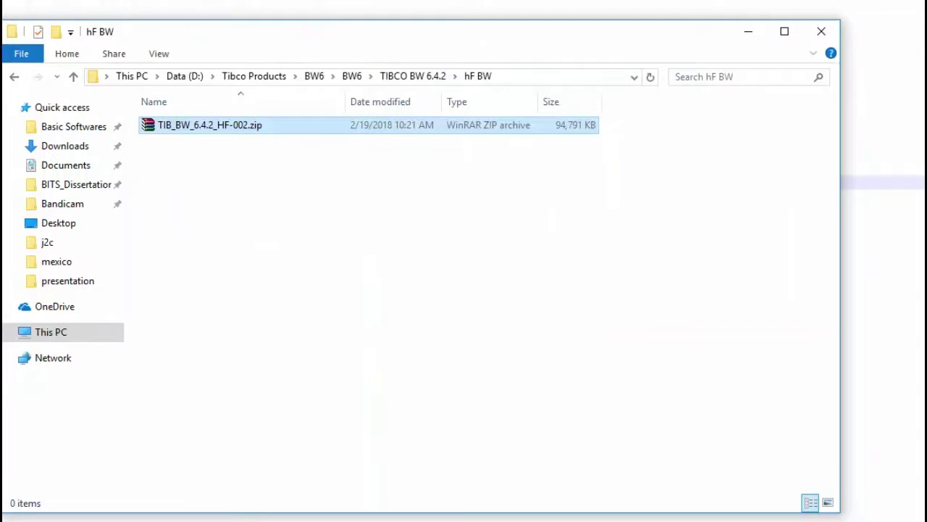
# Extract TIB_BW_6.4.2_HF-002.zip directly into the hF BW folder and look into the extracted assemblies folder.
pyautogui.rightClick(230, 123)
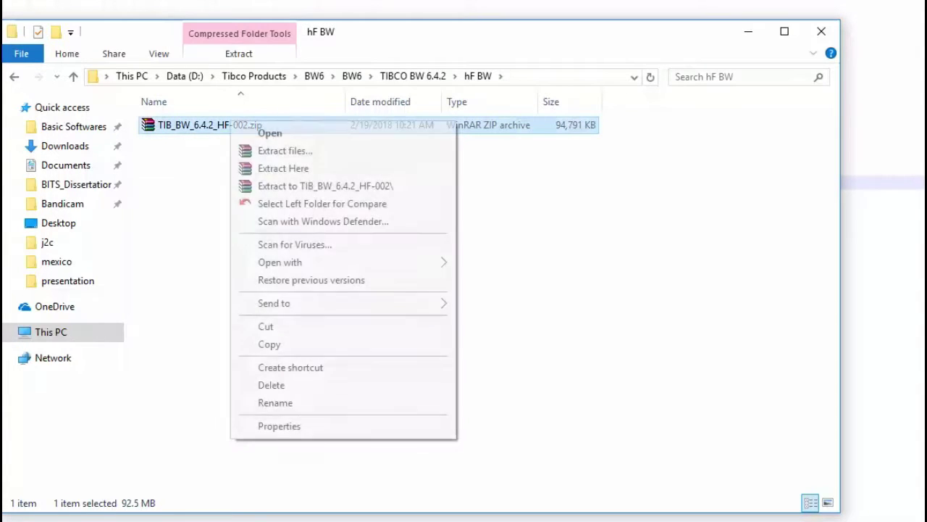
pyautogui.click(282, 168)
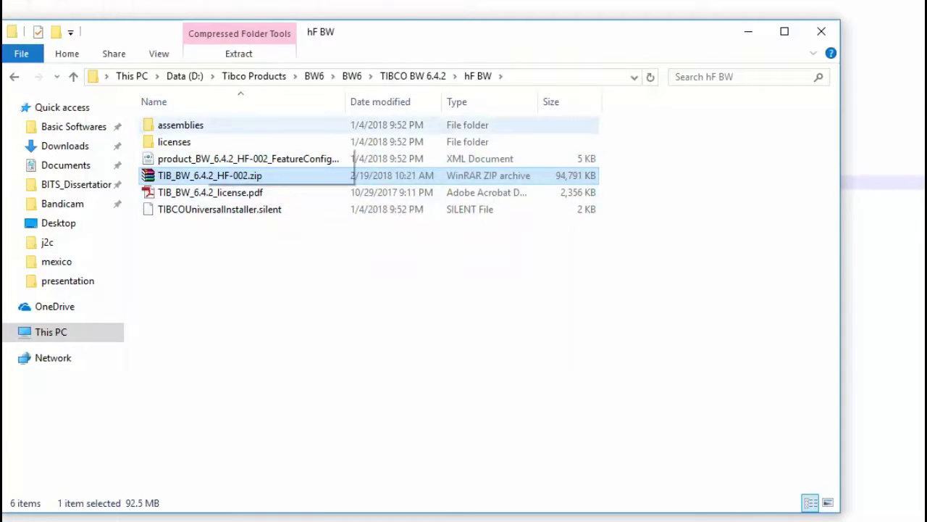
pyautogui.doubleClick(202, 126)
pyautogui.press('BackSpace')
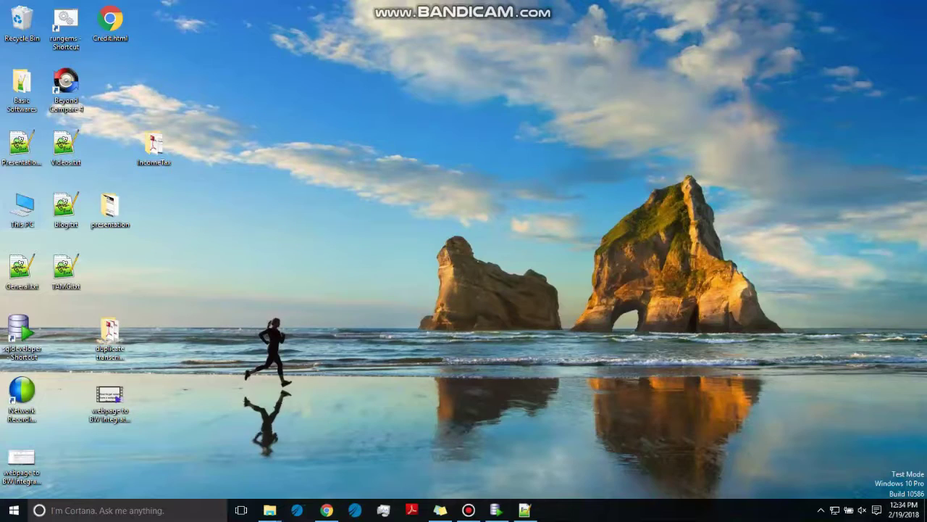
# Go to D:\BW6\tools\universal_installer and copy TIBCOUniversalInstaller-x86-64.exe.
pyautogui.doubleClick(22, 210)
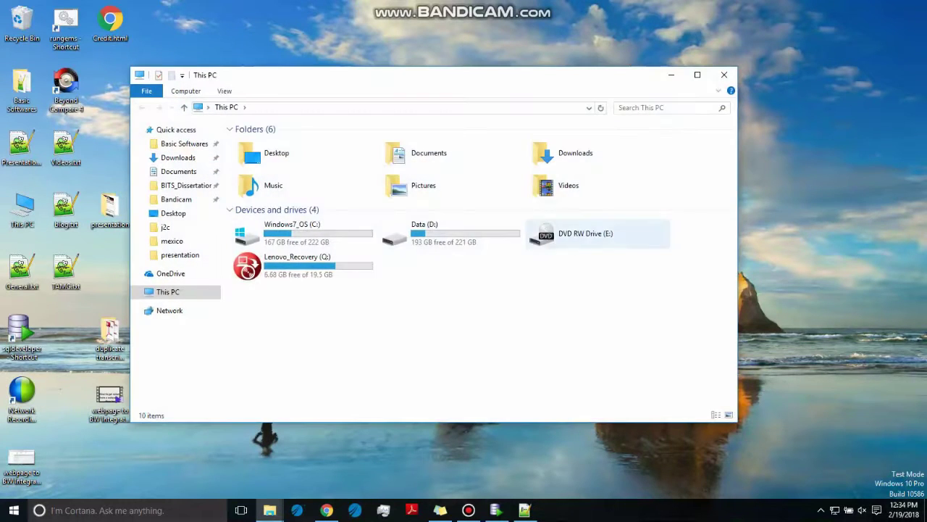
pyautogui.doubleClick(450, 233)
pyautogui.doubleClick(258, 191)
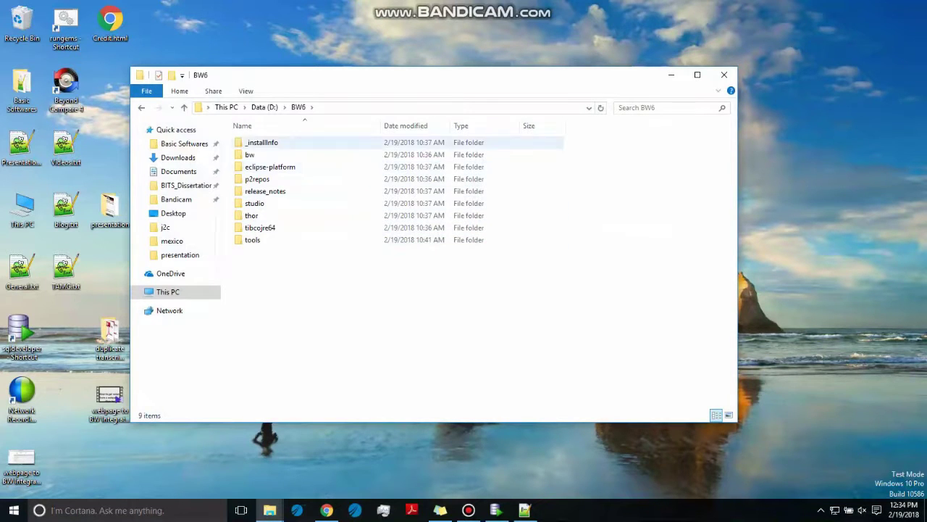
pyautogui.doubleClick(252, 239)
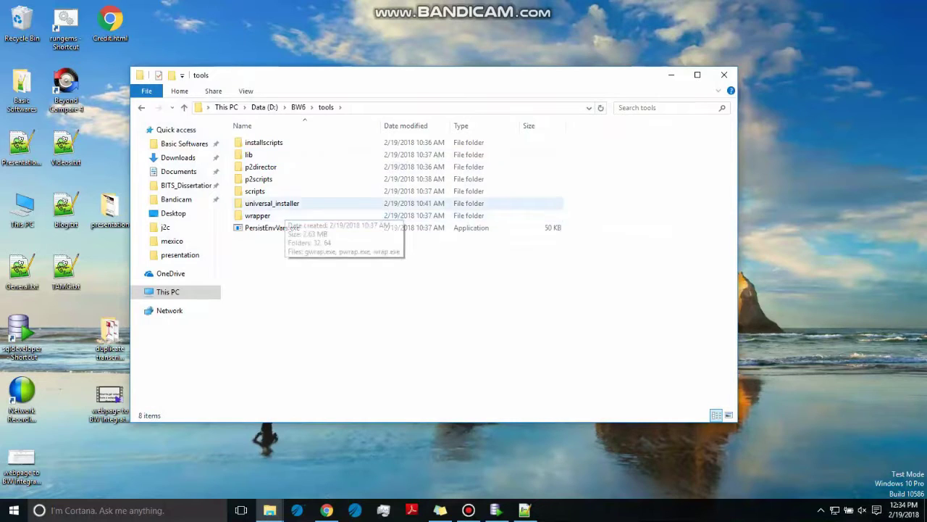
pyautogui.doubleClick(271, 204)
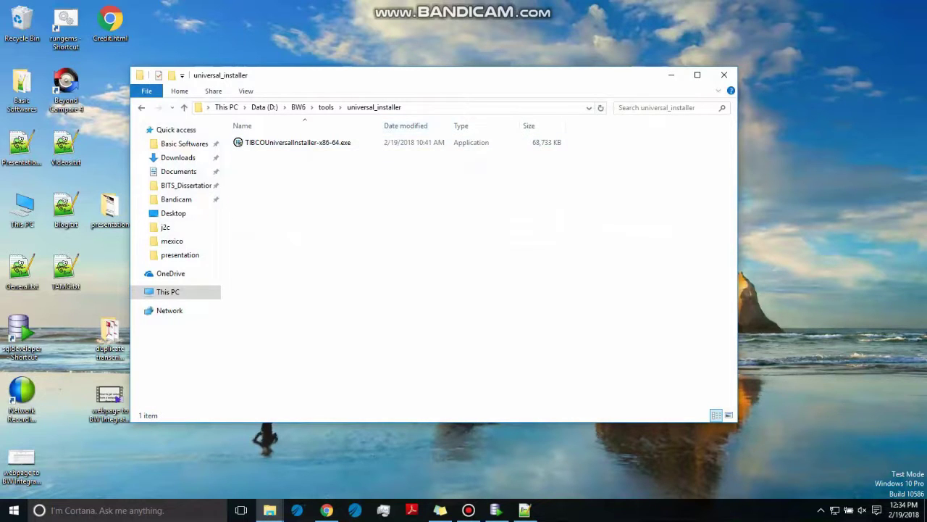
pyautogui.rightClick(325, 143)
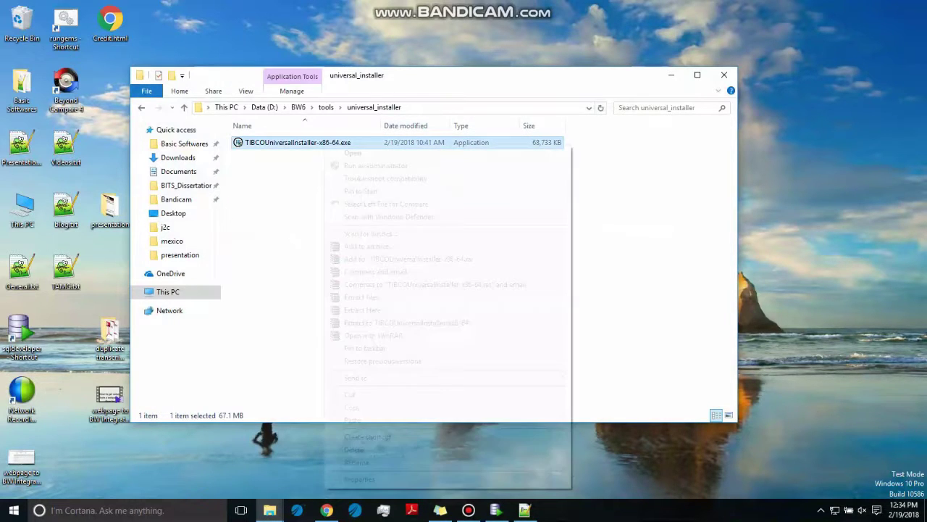
pyautogui.click(352, 407)
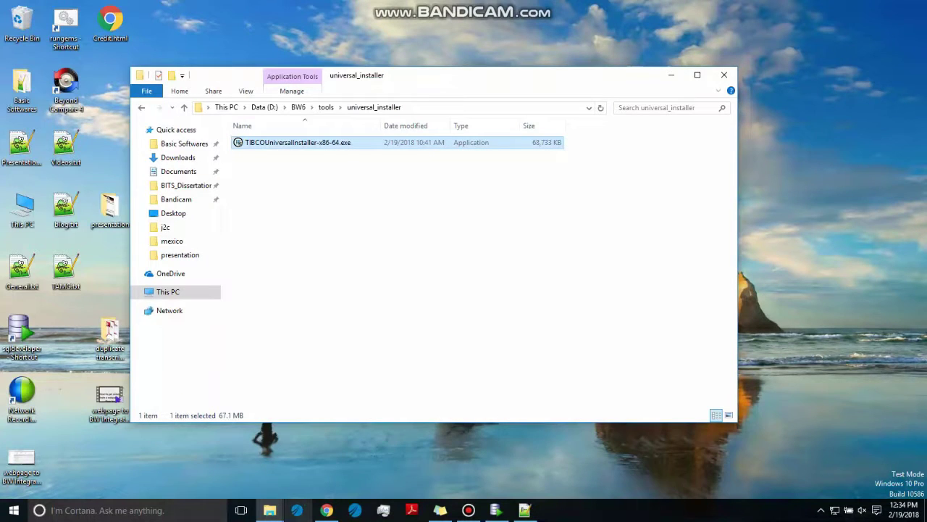
# Paste the copied universal installer into the hF BW folder alongside the extracted hotfix files.
pyautogui.moveTo(270, 510)
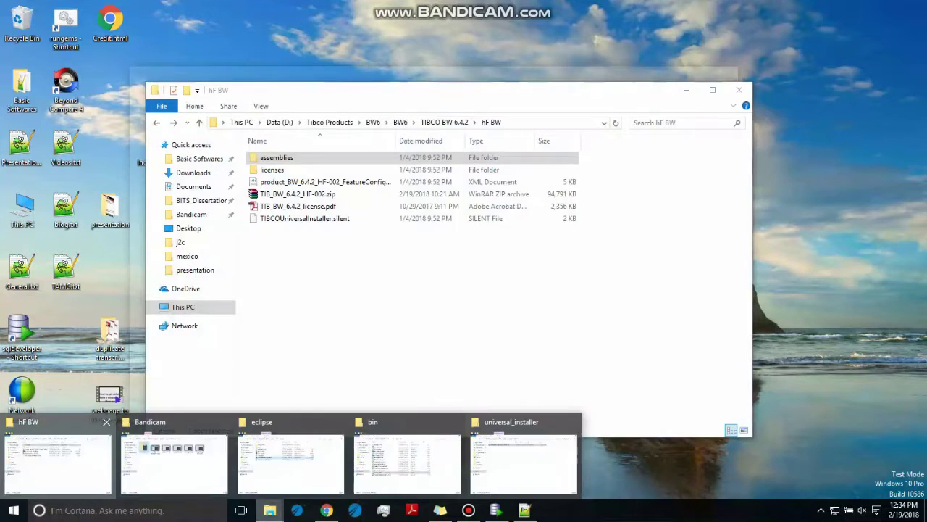
pyautogui.click(58, 460)
pyautogui.rightClick(329, 258)
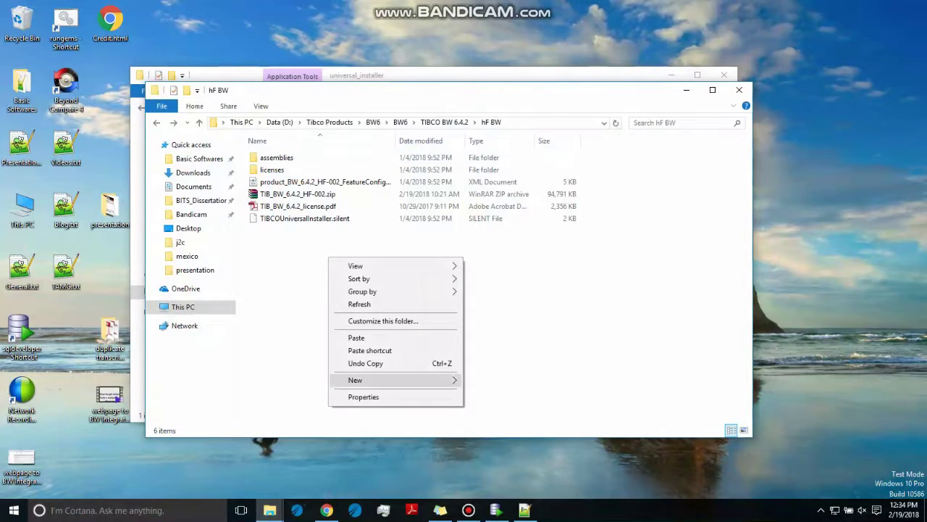
pyautogui.click(355, 338)
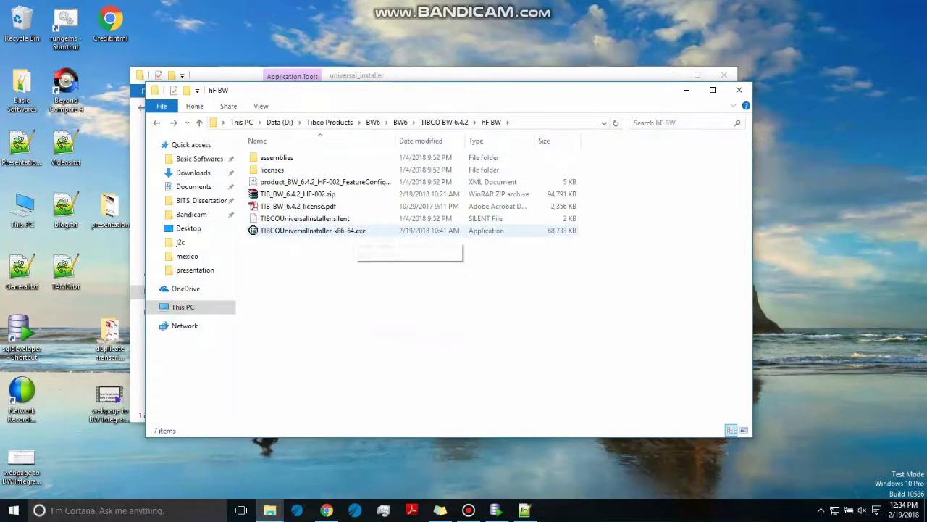
# Launch TIBCOUniversalInstaller-x86-64.exe from the hF BW folder and accept the BusinessWorks 6.4.2 Hotfix 2 license agreement.
pyautogui.click(353, 231)
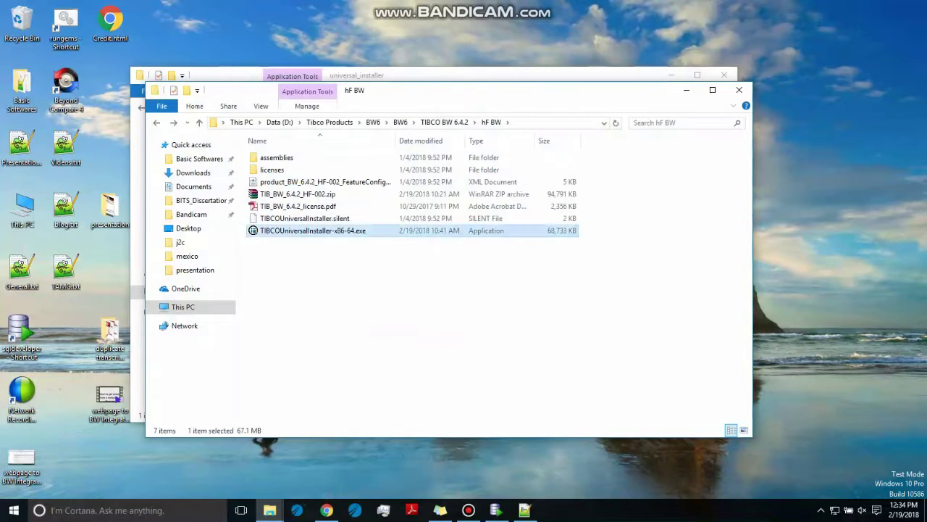
pyautogui.press('Return')
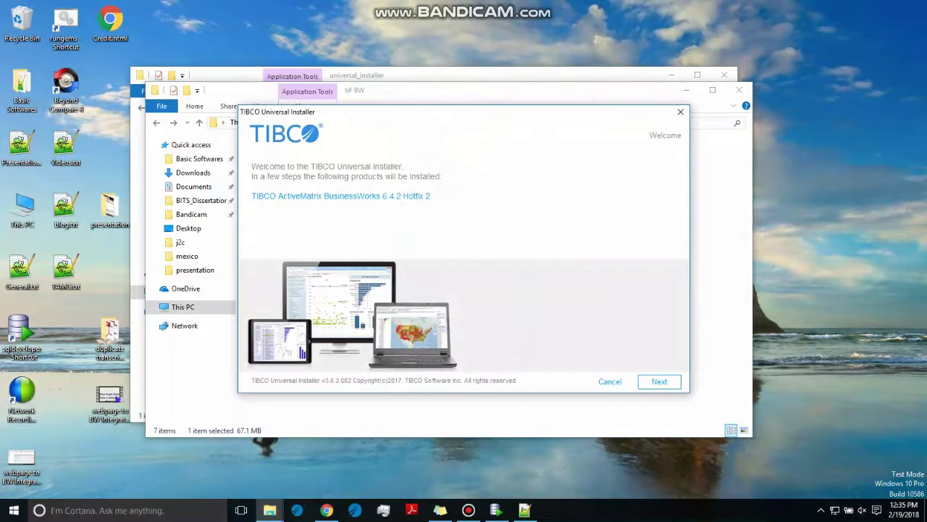
pyautogui.press('Return')
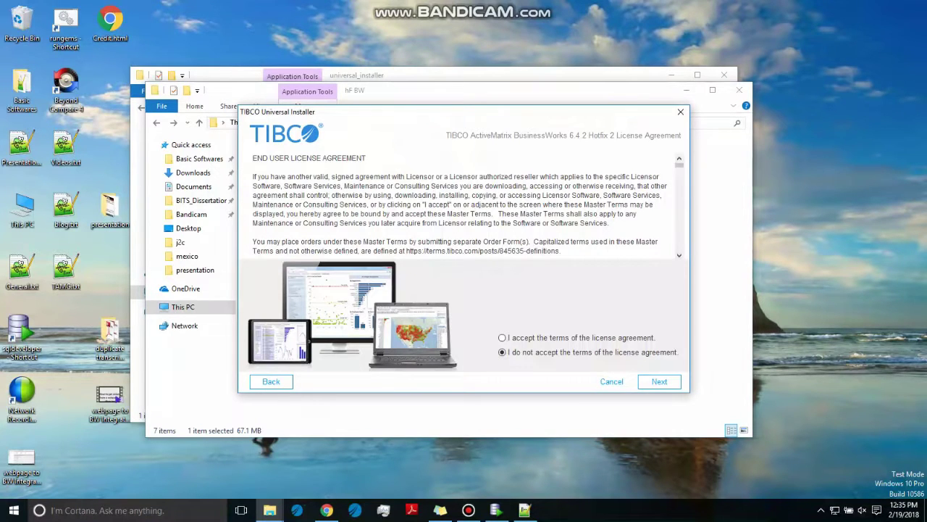
pyautogui.click(502, 337)
pyautogui.press('Return')
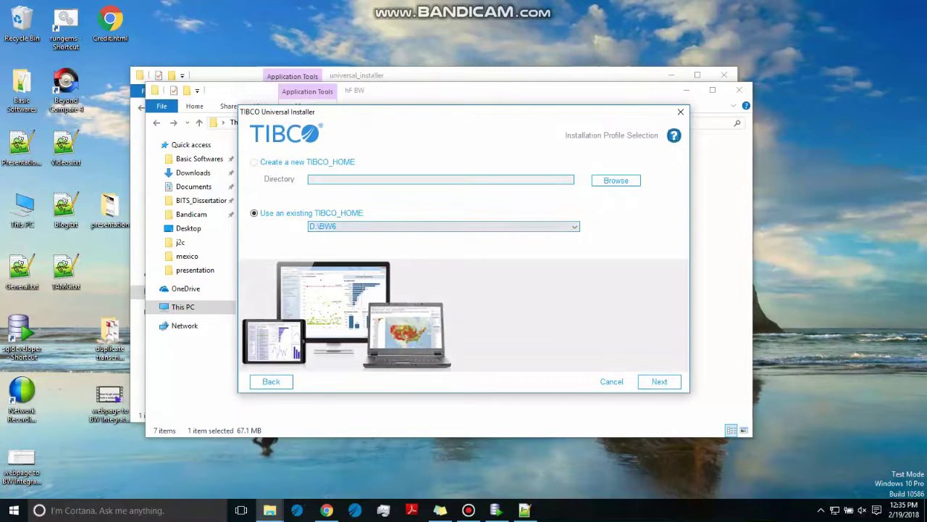
# Start the hotfix installation into the existing TIBCO_HOME D:\BW6 using the Typical profile.
pyautogui.press('Return')
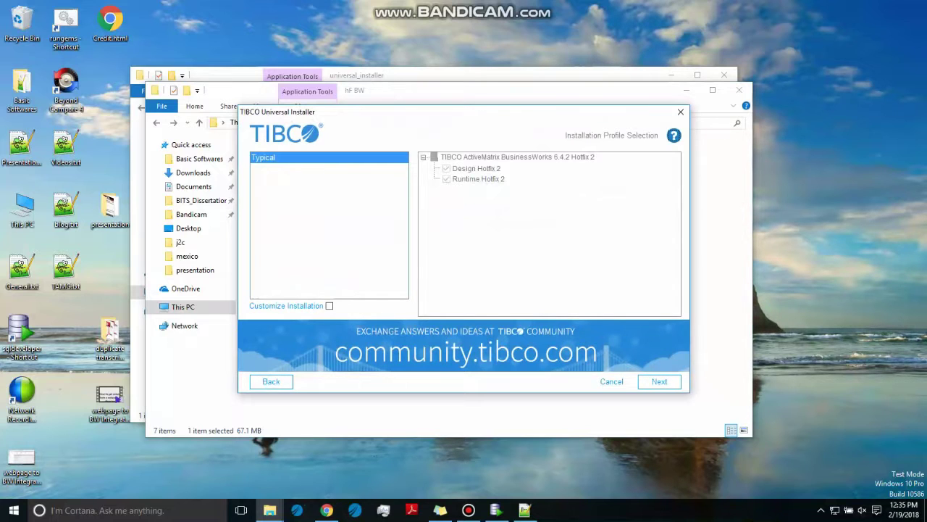
pyautogui.press('Return')
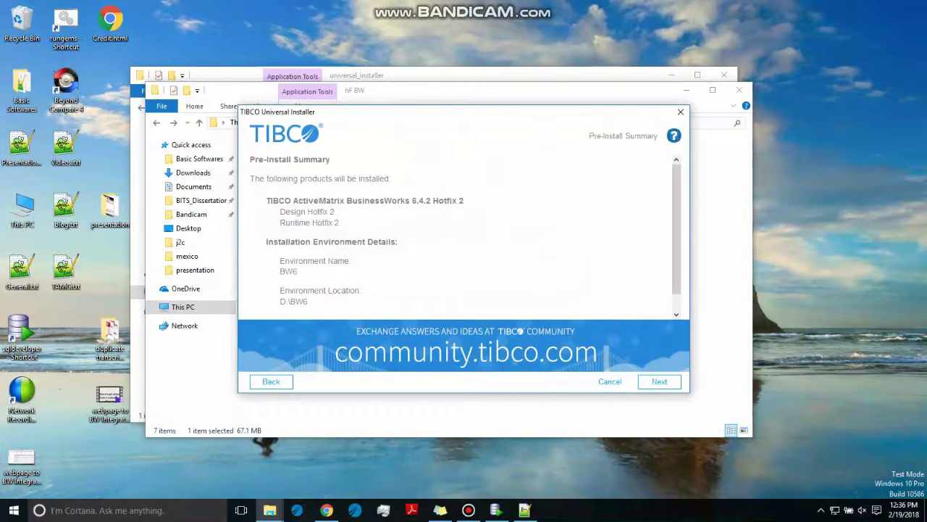
pyautogui.press('Tab')
pyautogui.press('Return')
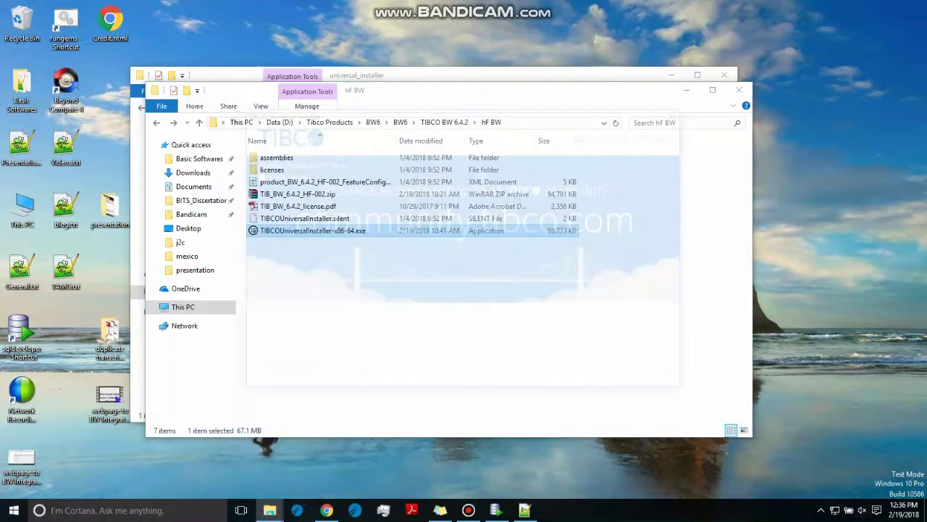